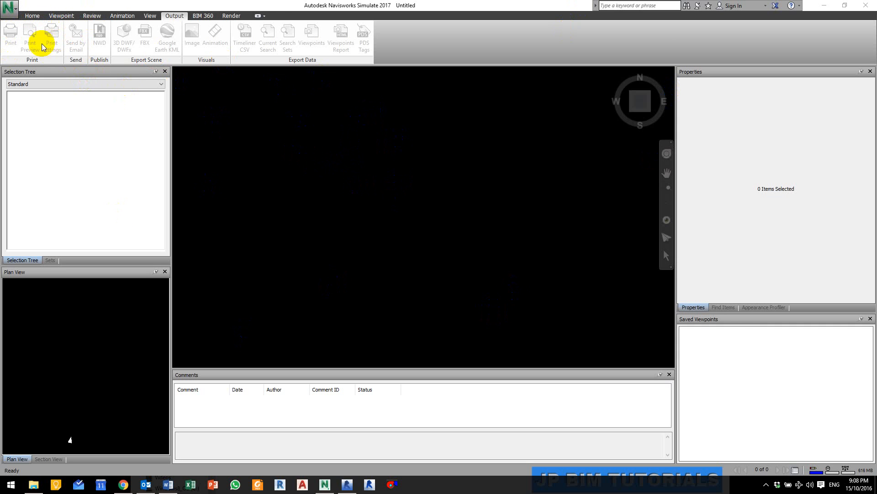
Step: Start appending a file and filter the file list to All Navisworks Files (*.nwd, *.nwf, *.nwc)
{"action": "left_click", "coordinate": [33, 16]}
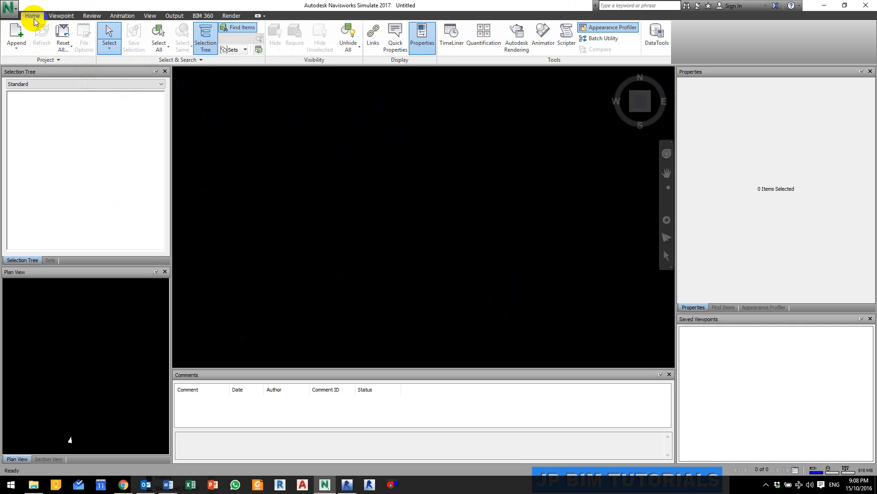
{"action": "left_click", "coordinate": [20, 36]}
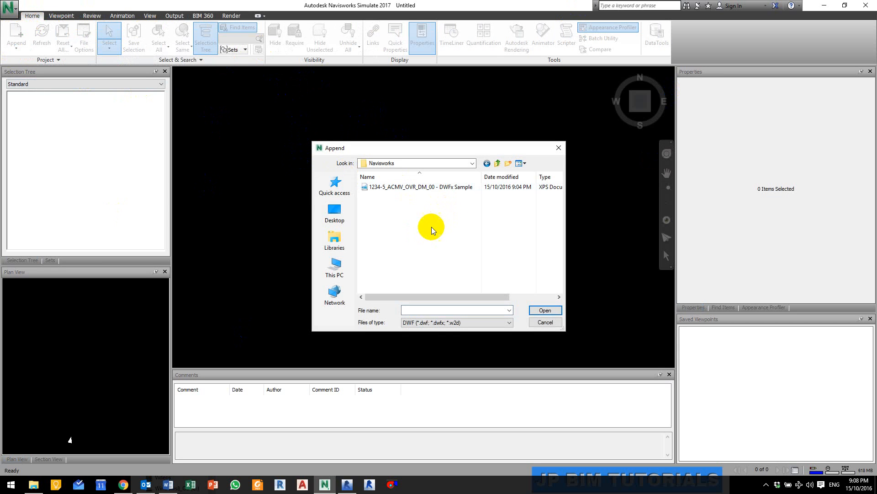
{"action": "left_click", "coordinate": [489, 322]}
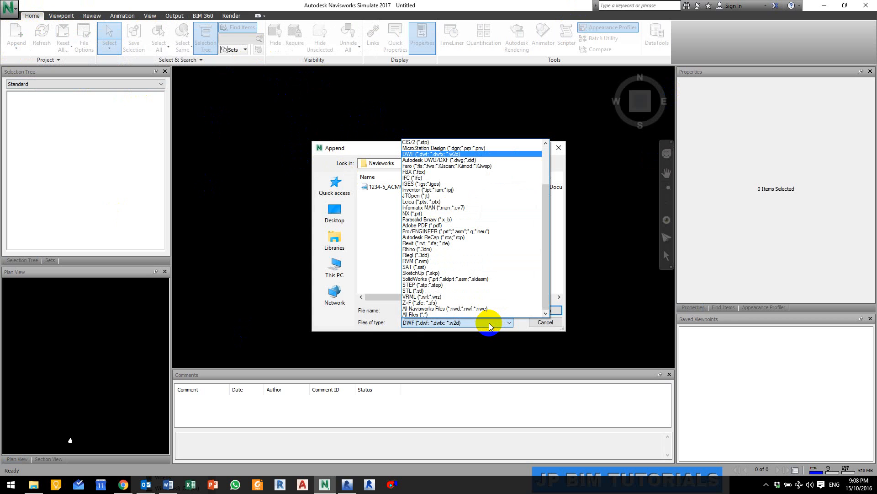
{"action": "left_click", "coordinate": [449, 309]}
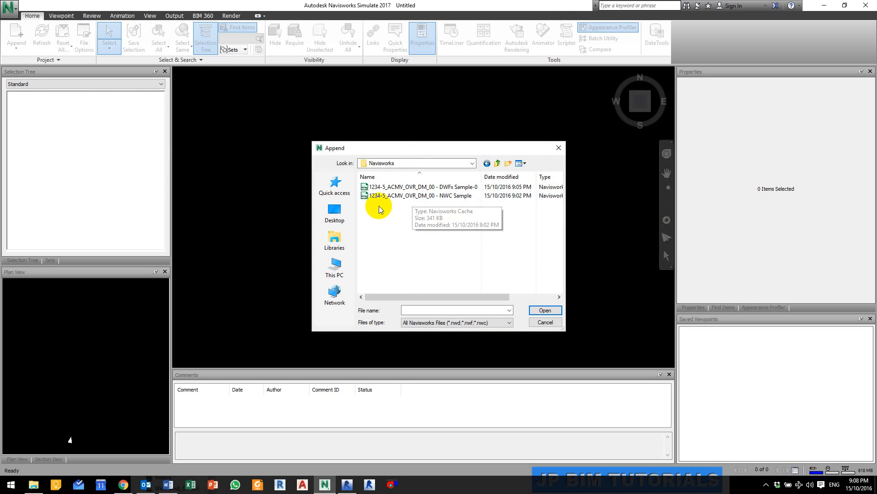
Step: Append 1234-5_ACMV_OVR_DM_00 - NWC Sample from BIM Project Folder > 00 Models > ACMV > 01 Design Model > Navisworks
{"action": "left_click", "coordinate": [475, 163]}
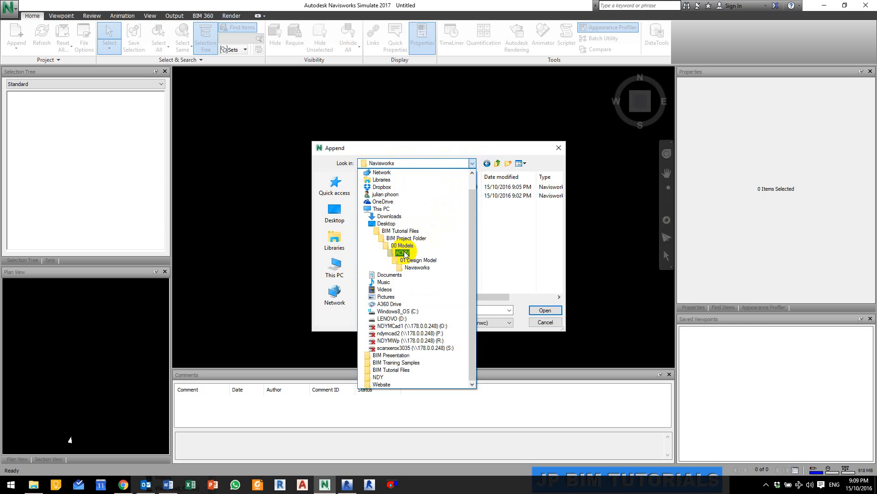
{"action": "left_click", "coordinate": [394, 237]}
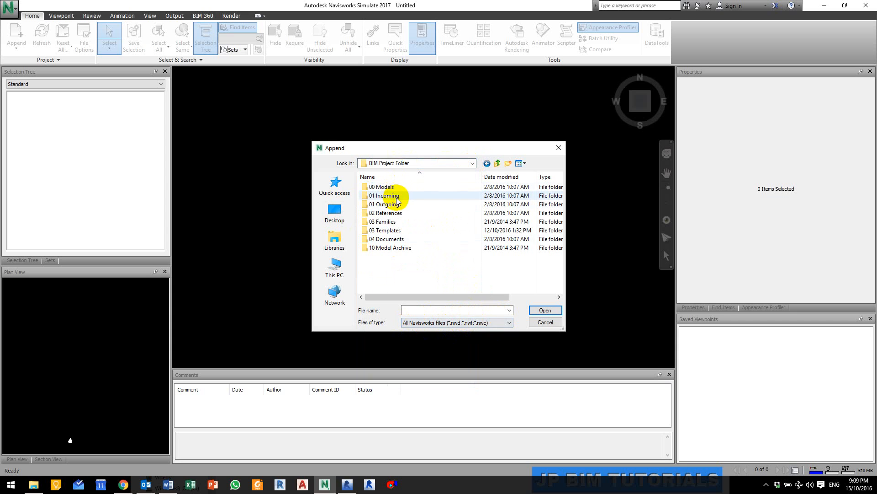
{"action": "double_click", "coordinate": [388, 187]}
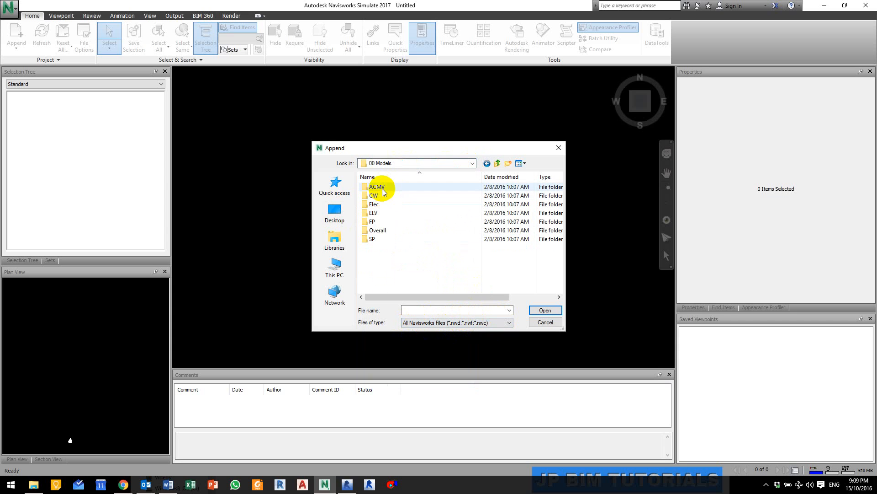
{"action": "double_click", "coordinate": [384, 188]}
{"action": "double_click", "coordinate": [404, 197]}
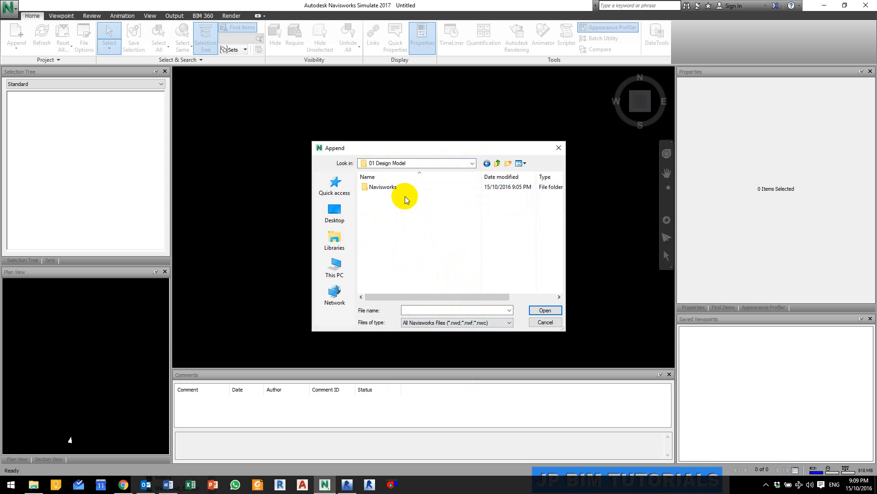
{"action": "double_click", "coordinate": [386, 188]}
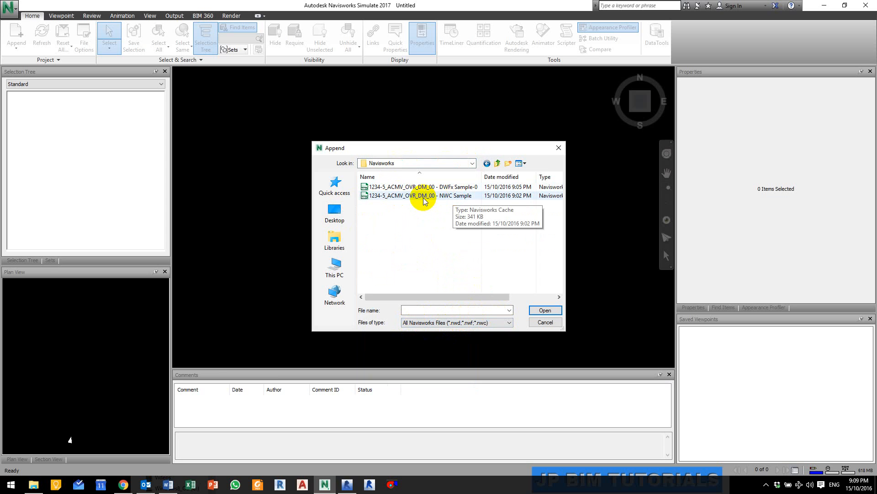
{"action": "double_click", "coordinate": [459, 197]}
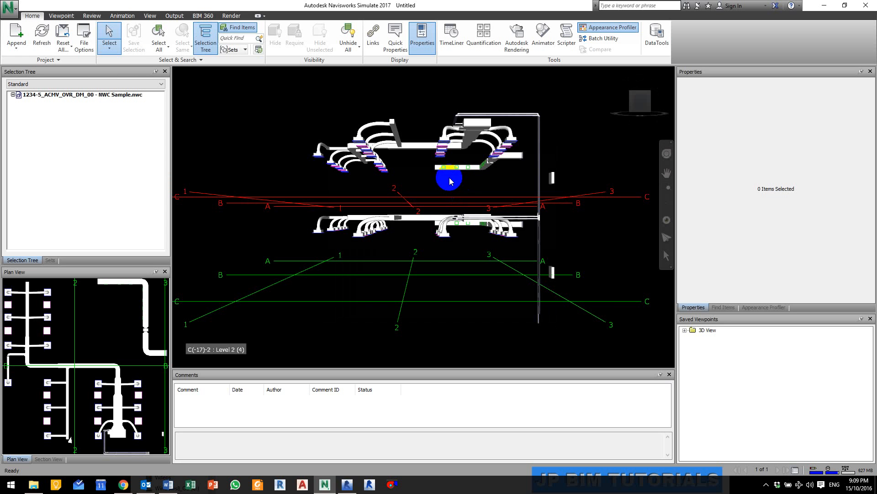
{"action": "middle_click_drag", "start_coordinate": [469, 167], "coordinate": [266, 119], "text": "shift"}
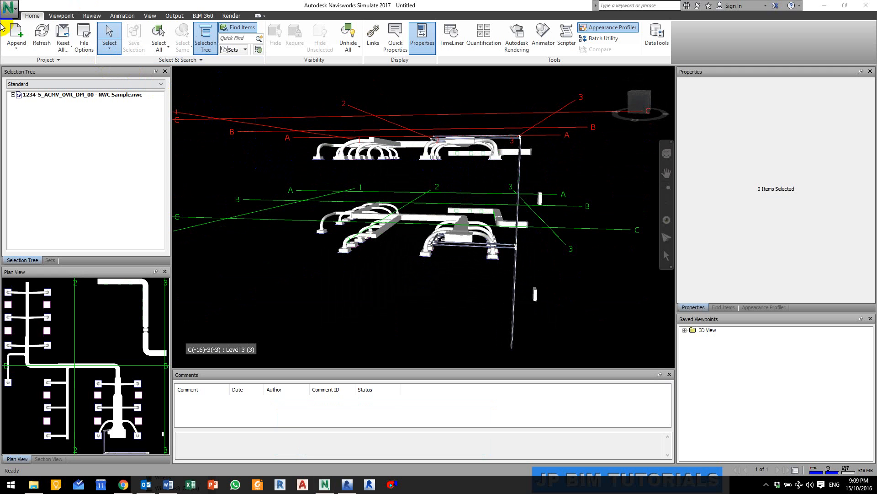
Step: Append 1234-5_CW_OVR_DM_00 - NWC Sample from the 00 Models > CW > 01 Design Model > Navisworks folder
{"action": "left_click", "coordinate": [17, 32]}
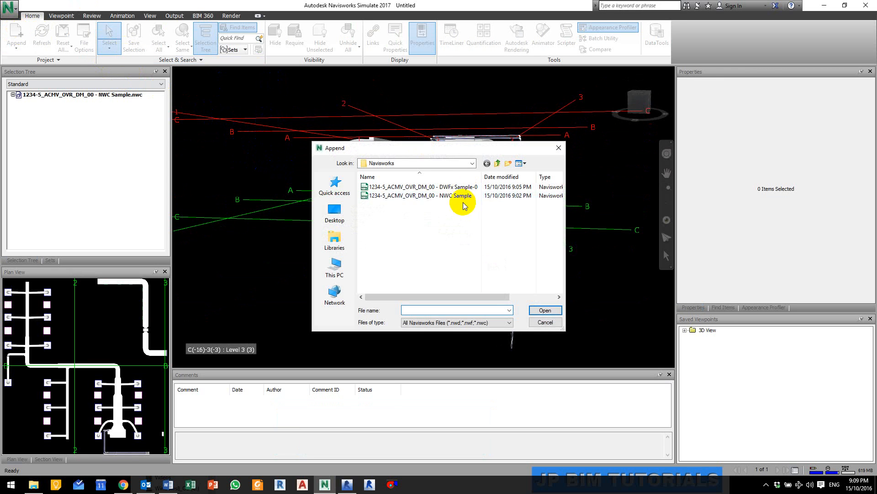
{"action": "left_click", "coordinate": [497, 163]}
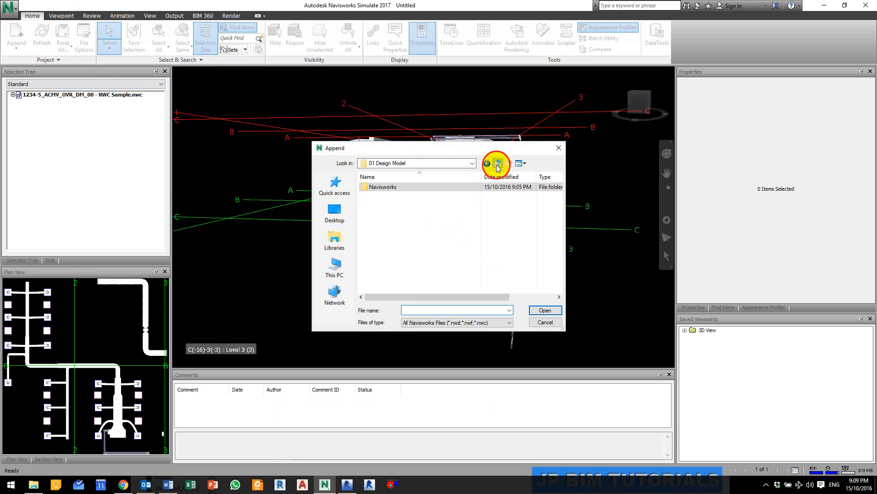
{"action": "left_click", "coordinate": [498, 164]}
{"action": "left_click", "coordinate": [497, 164]}
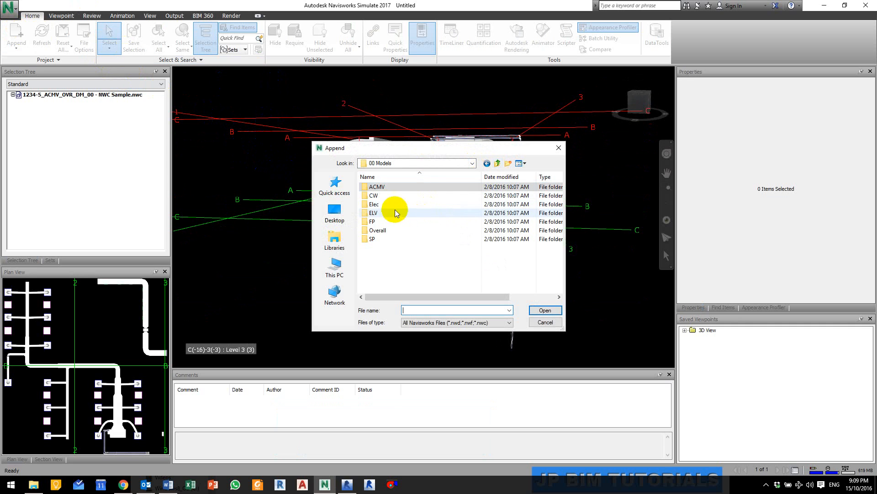
{"action": "double_click", "coordinate": [382, 196]}
{"action": "double_click", "coordinate": [404, 199]}
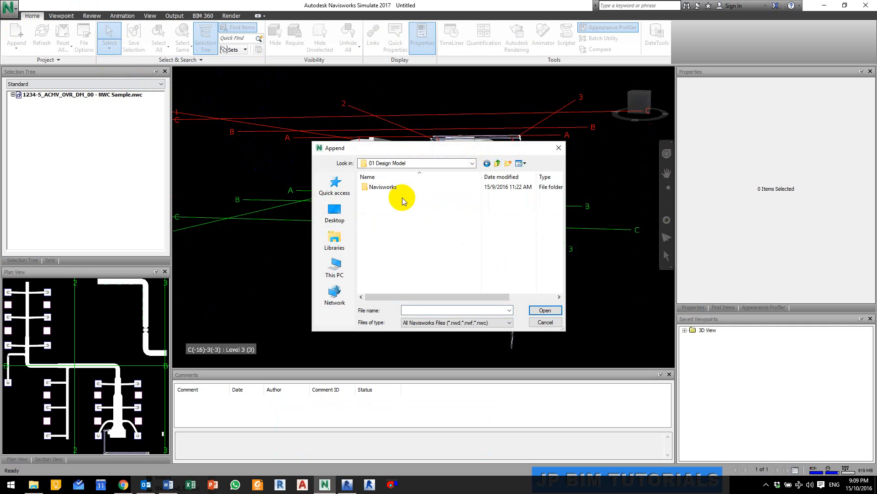
{"action": "double_click", "coordinate": [391, 190]}
{"action": "double_click", "coordinate": [408, 188]}
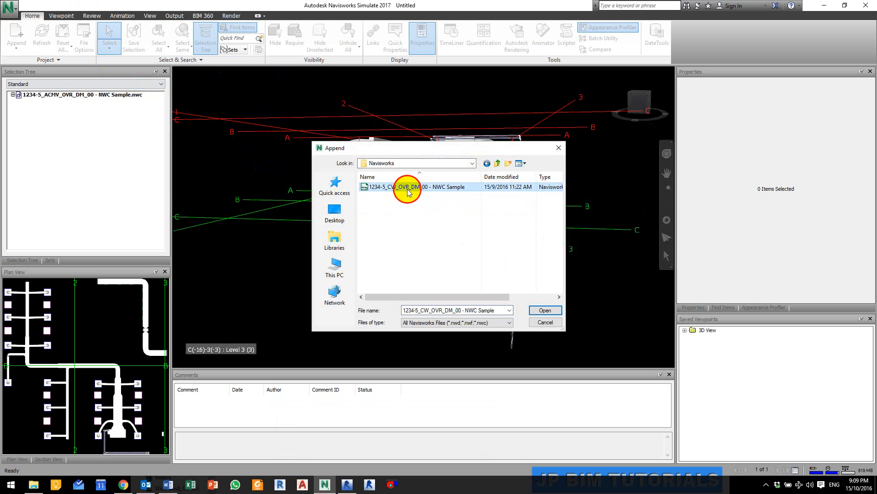
Step: Append 1234-5_SP_OVR_DM_00 - NWC Sample from the 00 Models > SP > 01 Design Model > Navisworks folder
{"action": "left_click", "coordinate": [13, 28]}
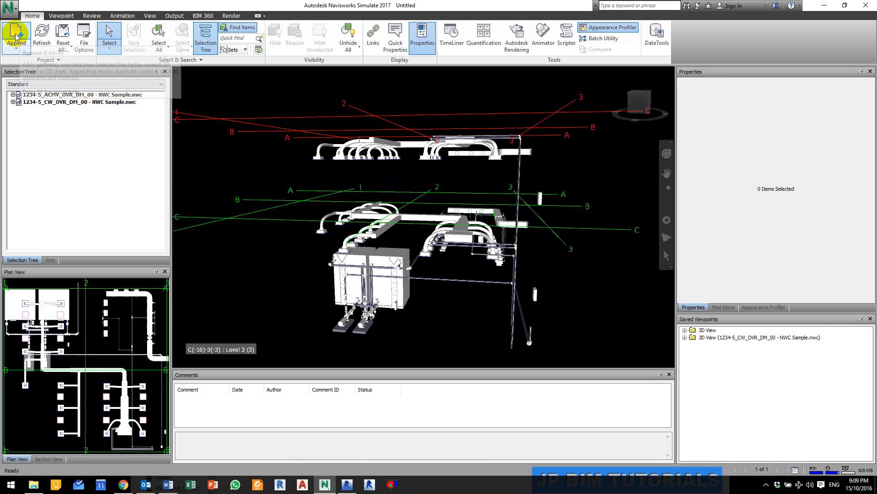
{"action": "left_click", "coordinate": [487, 163]}
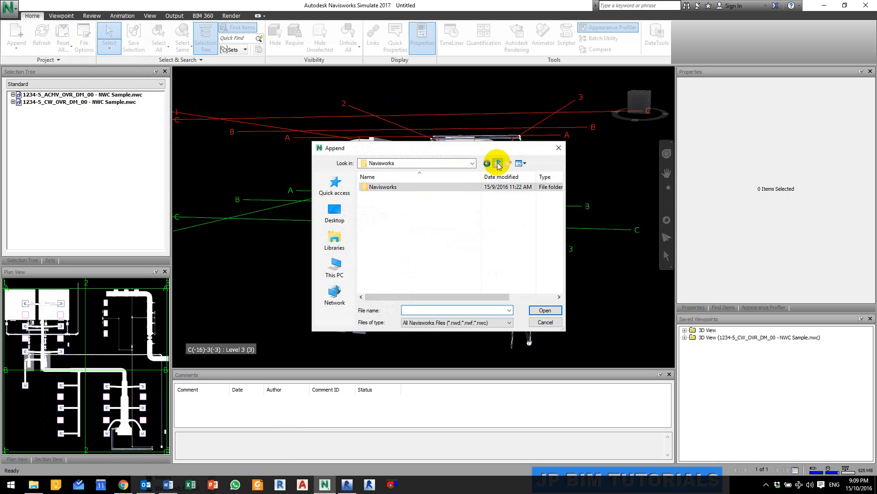
{"action": "left_click", "coordinate": [488, 164]}
{"action": "left_click", "coordinate": [487, 163]}
{"action": "double_click", "coordinate": [381, 239]}
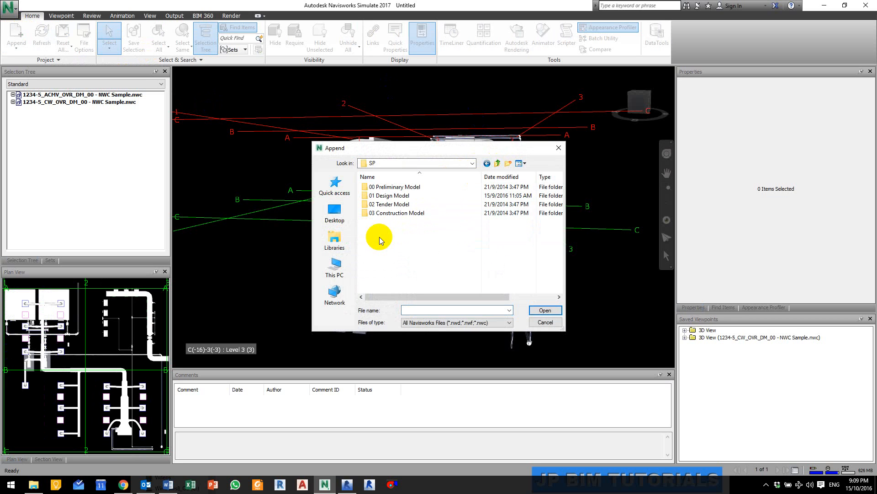
{"action": "double_click", "coordinate": [408, 196]}
{"action": "double_click", "coordinate": [392, 187]}
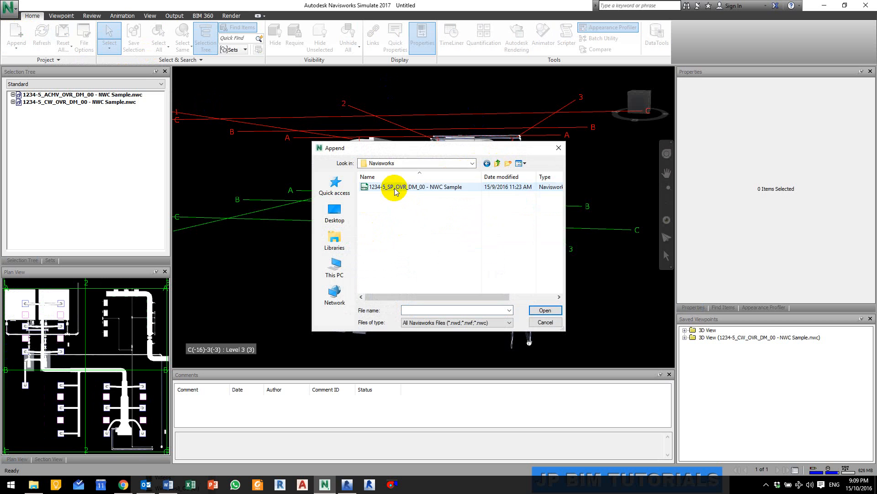
{"action": "double_click", "coordinate": [414, 188]}
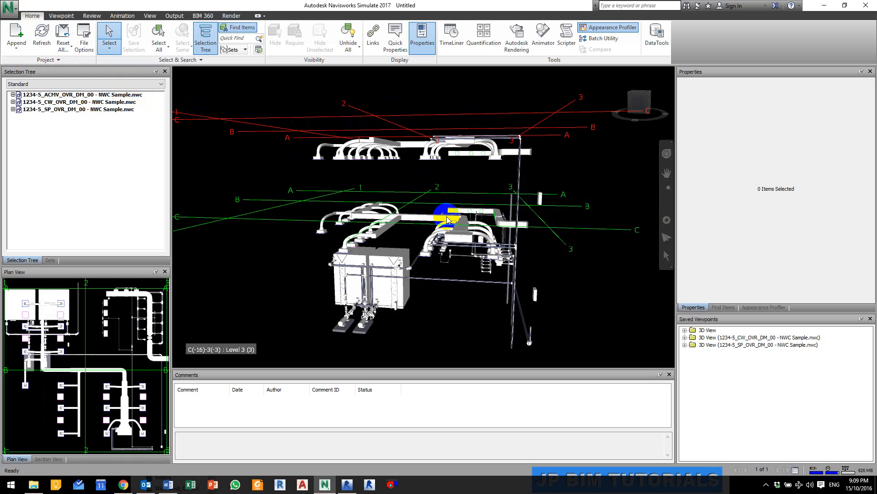
Step: Append Arch Model from the BIM Project Folder > 02 References > Revit links > AR > 20160212 Arch Model folder
{"action": "left_click", "coordinate": [18, 33]}
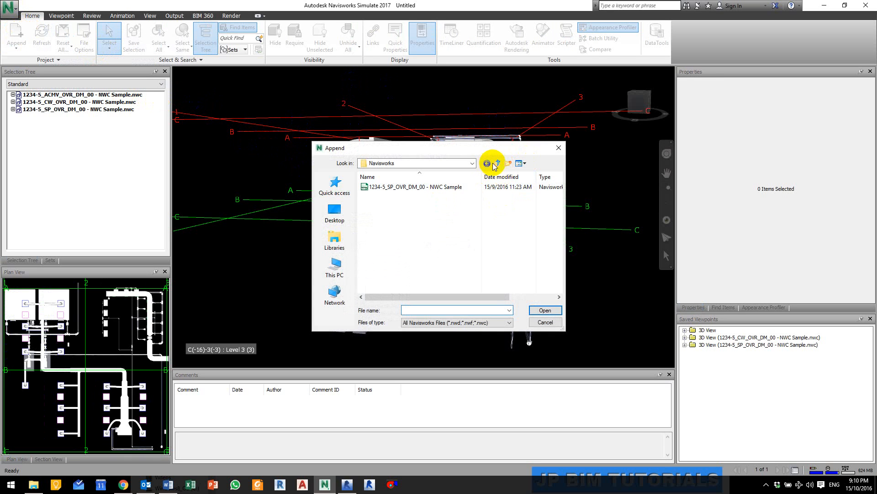
{"action": "left_click", "coordinate": [498, 165]}
{"action": "left_click", "coordinate": [498, 163]}
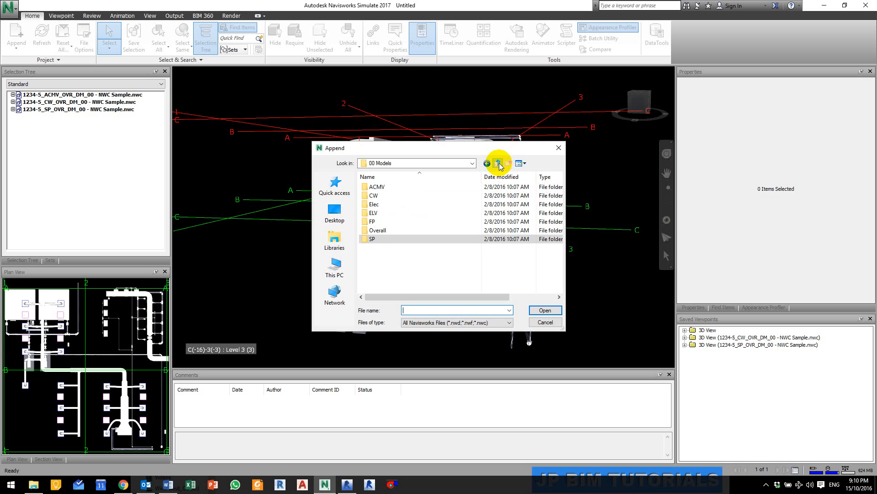
{"action": "left_click", "coordinate": [498, 164]}
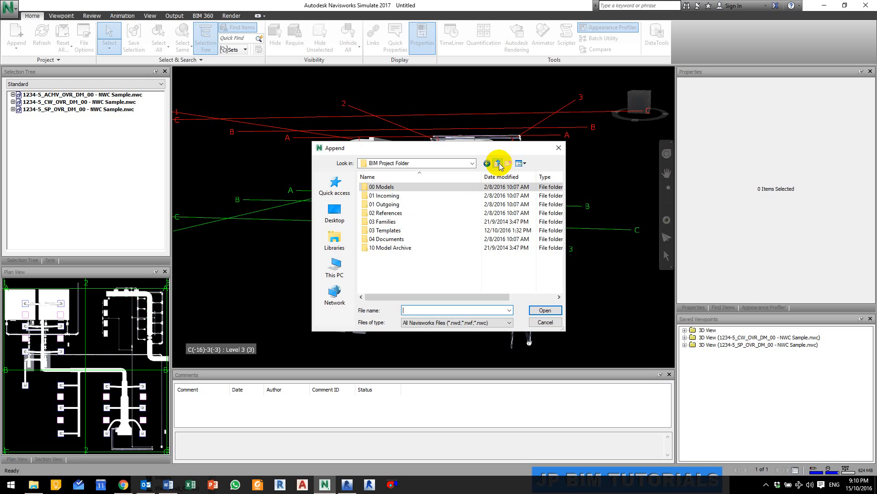
{"action": "double_click", "coordinate": [397, 217]}
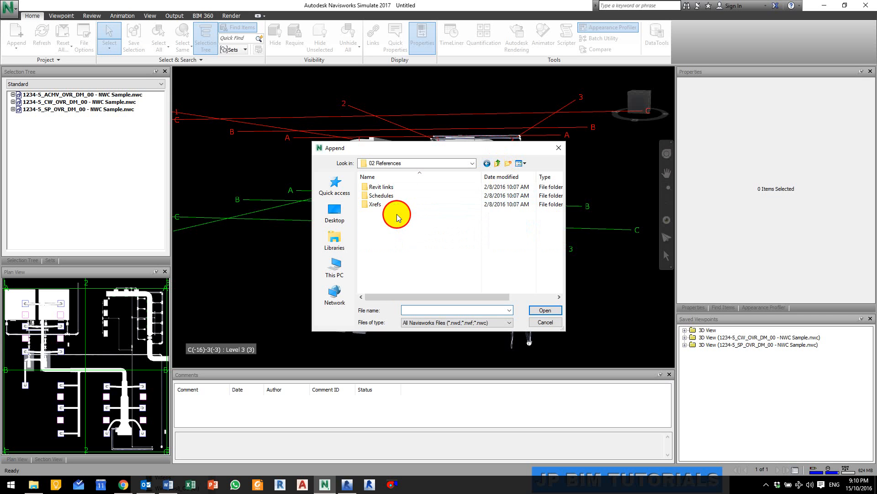
{"action": "double_click", "coordinate": [388, 187]}
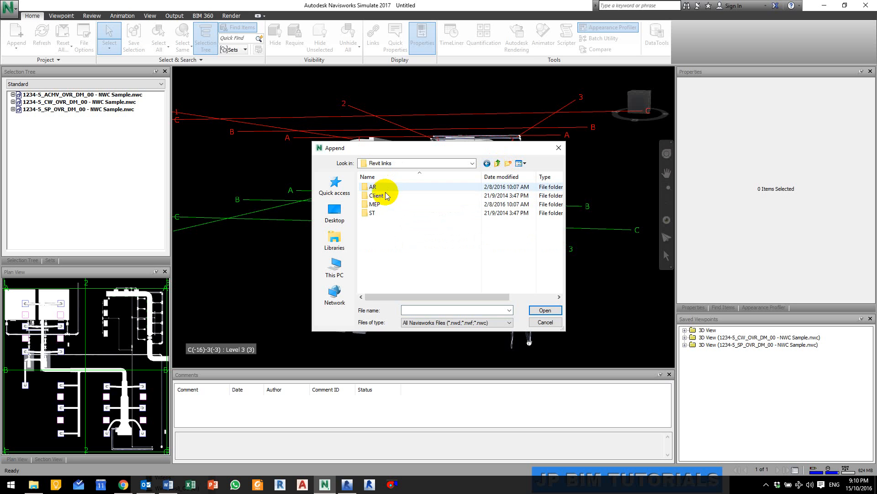
{"action": "double_click", "coordinate": [383, 187]}
{"action": "double_click", "coordinate": [404, 188]}
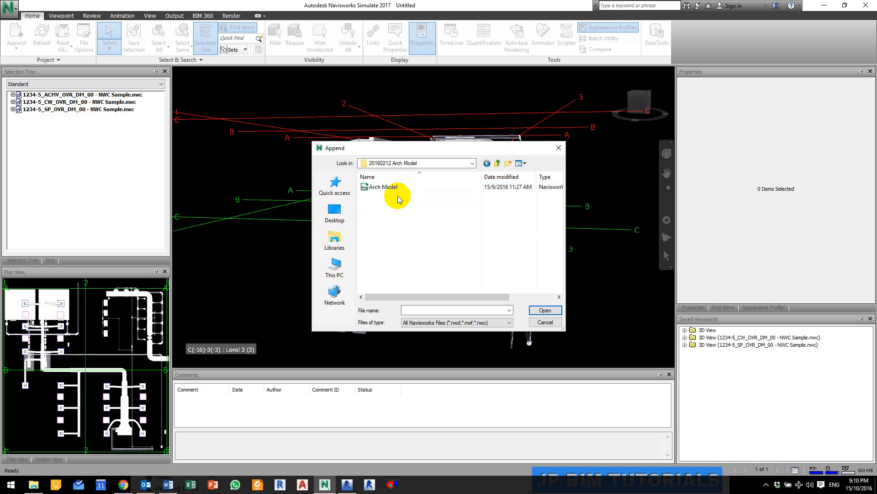
{"action": "left_click", "coordinate": [383, 188]}
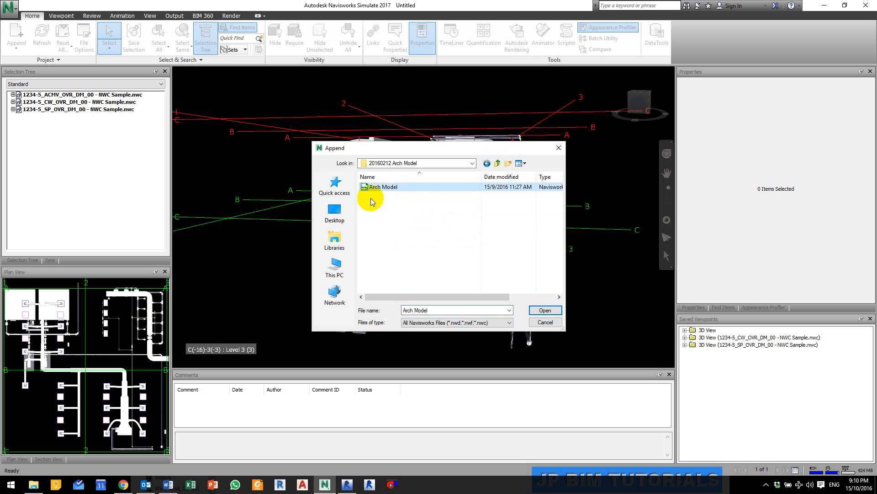
{"action": "left_click", "coordinate": [545, 310]}
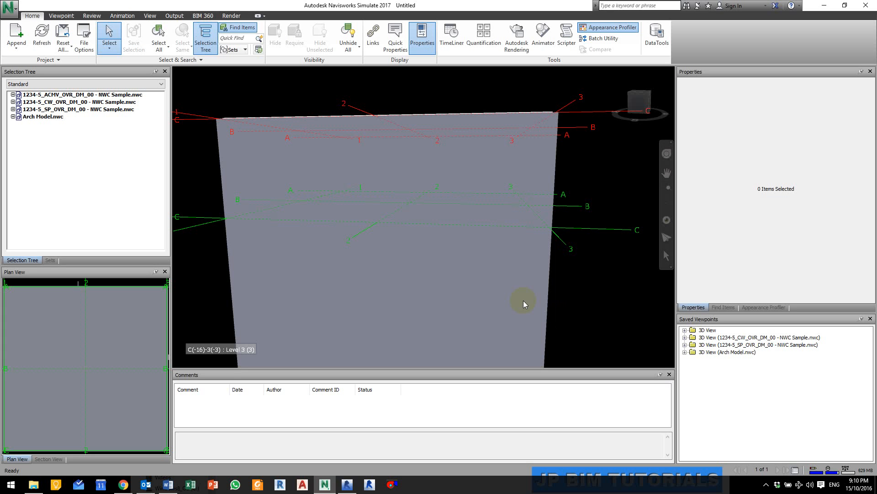
Step: Select the four outer Basic Wall elements of the Arch Model together and hide them to expose the building's interior
{"action": "scroll", "coordinate": [523, 300], "scroll_direction": "down", "scroll_amount": 2}
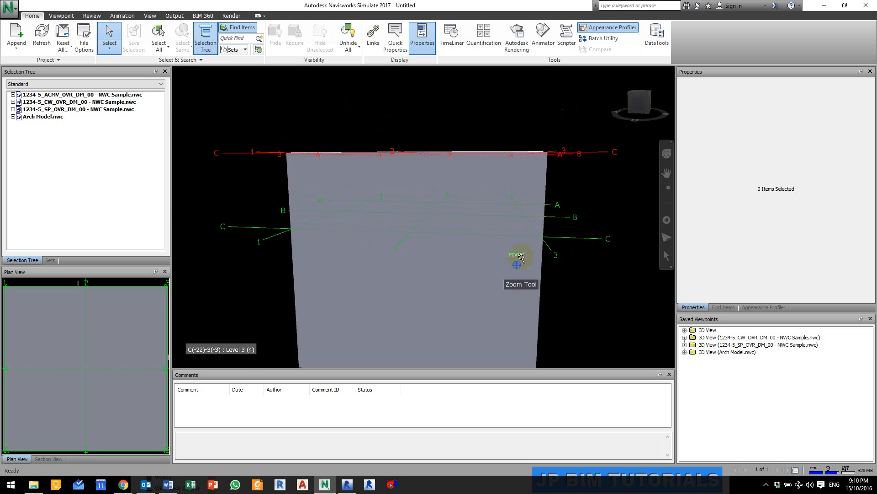
{"action": "middle_click_drag", "start_coordinate": [521, 258], "coordinate": [372, 251], "text": "shift"}
{"action": "left_click", "coordinate": [375, 237]}
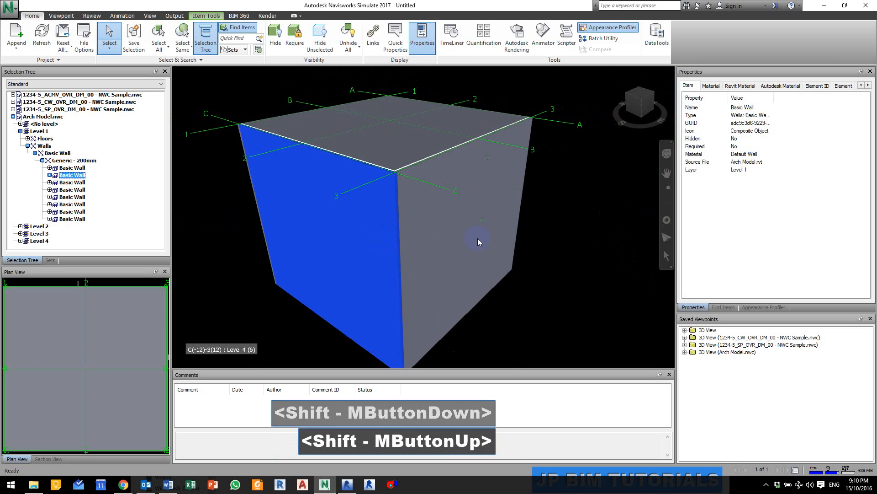
{"action": "left_click", "coordinate": [527, 270]}
{"action": "left_click", "coordinate": [428, 214]}
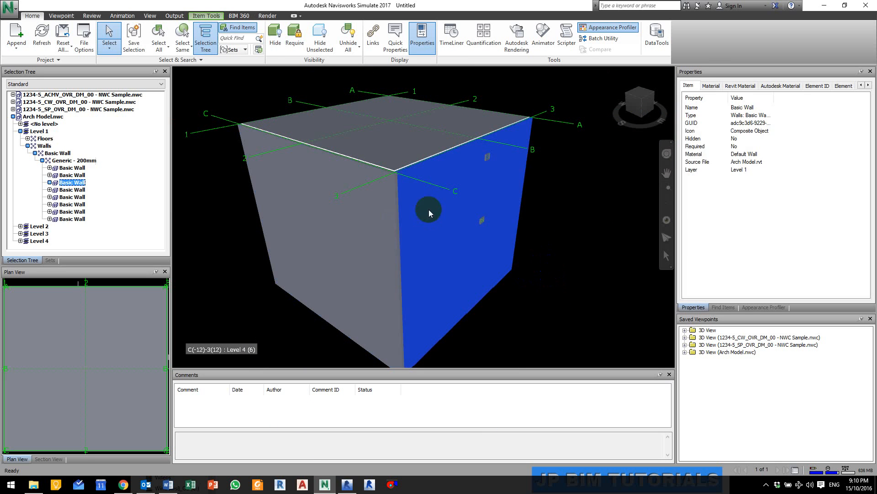
{"action": "left_click", "coordinate": [397, 131]}
{"action": "left_click", "coordinate": [408, 253]}
{"action": "left_click", "coordinate": [338, 248], "text": "ctrl"}
{"action": "middle_click_drag", "start_coordinate": [333, 246], "coordinate": [365, 231], "text": "shift"}
{"action": "left_click", "coordinate": [375, 226], "text": "ctrl"}
{"action": "left_click", "coordinate": [383, 243], "text": "ctrl"}
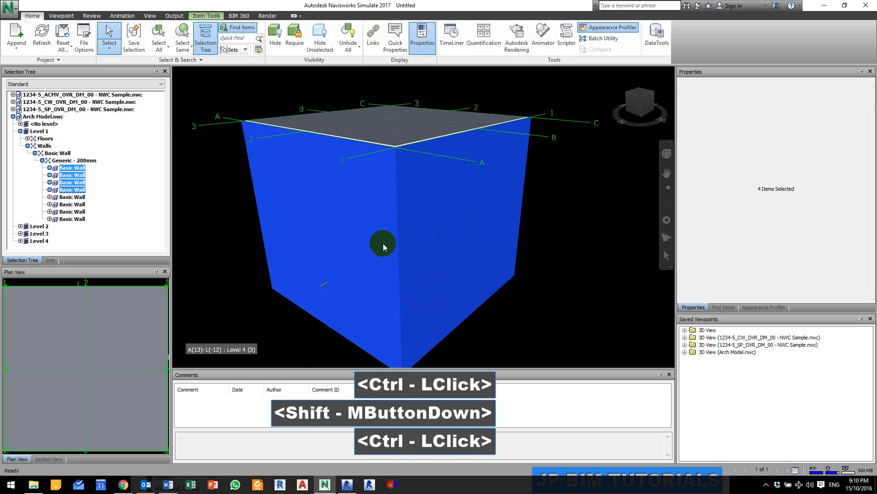
{"action": "key", "text": "ctrl+h"}
{"action": "mouse_move", "coordinate": [421, 221]}
{"action": "middle_mouse_down", "text": "shift"}
{"action": "mouse_move", "coordinate": [510, 191]}
{"action": "mouse_move", "coordinate": [370, 231]}
{"action": "mouse_move", "coordinate": [313, 197]}
{"action": "mouse_move", "coordinate": [399, 197]}
{"action": "mouse_move", "coordinate": [269, 221]}
{"action": "middle_mouse_up", "text": "shift"}
{"action": "middle_click_drag", "start_coordinate": [358, 194], "coordinate": [323, 192], "text": "shift"}
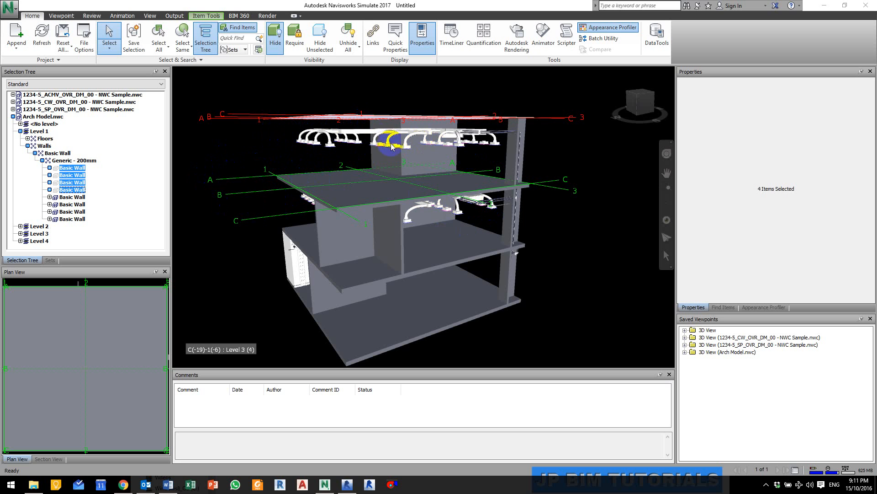
{"action": "middle_click_drag", "start_coordinate": [407, 139], "coordinate": [390, 148], "text": "shift"}
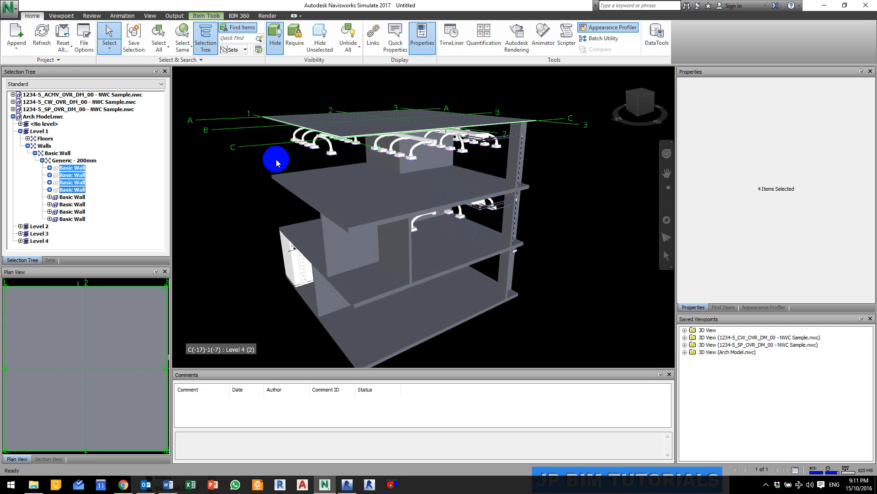
Step: Save the scene as a Navisworks File Set (*.nwf), replacing 1234-5_OVR_OVR_DM_00 - NWF Sample in 00 Models > Overall > 01 Design Model > Navisworks
{"action": "left_click", "coordinate": [9, 7]}
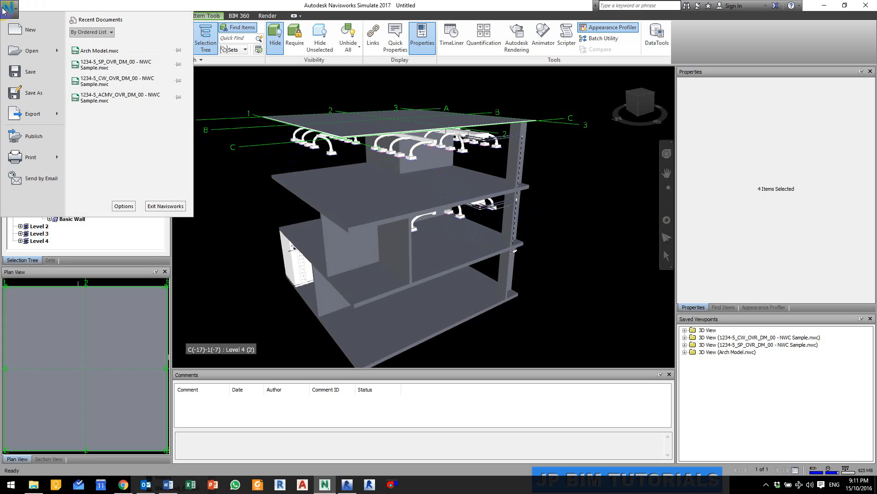
{"action": "left_click", "coordinate": [33, 93]}
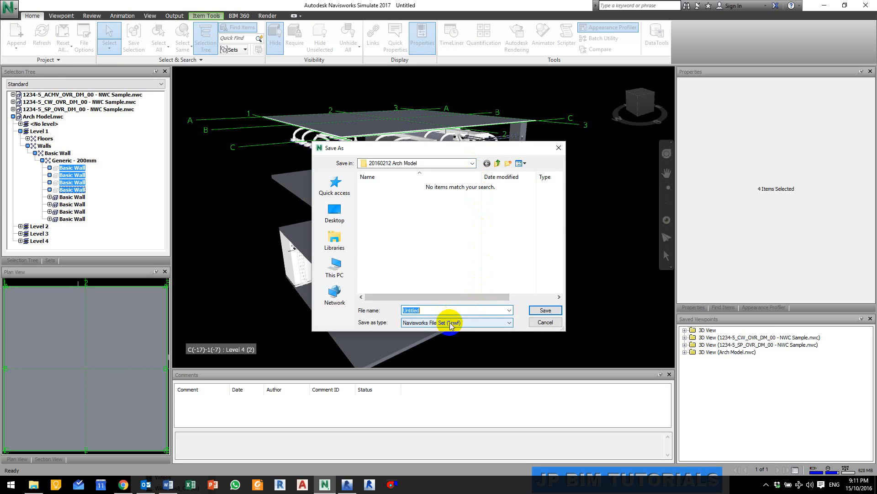
{"action": "left_click", "coordinate": [473, 164]}
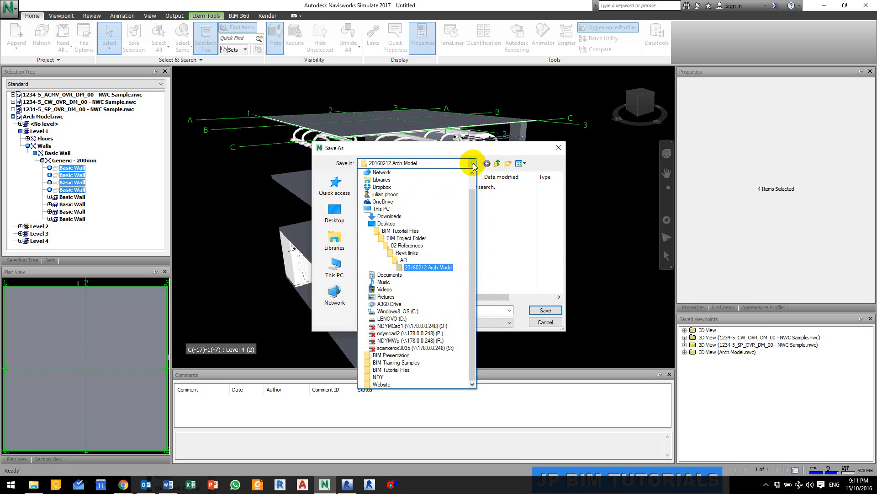
{"action": "left_click", "coordinate": [428, 236]}
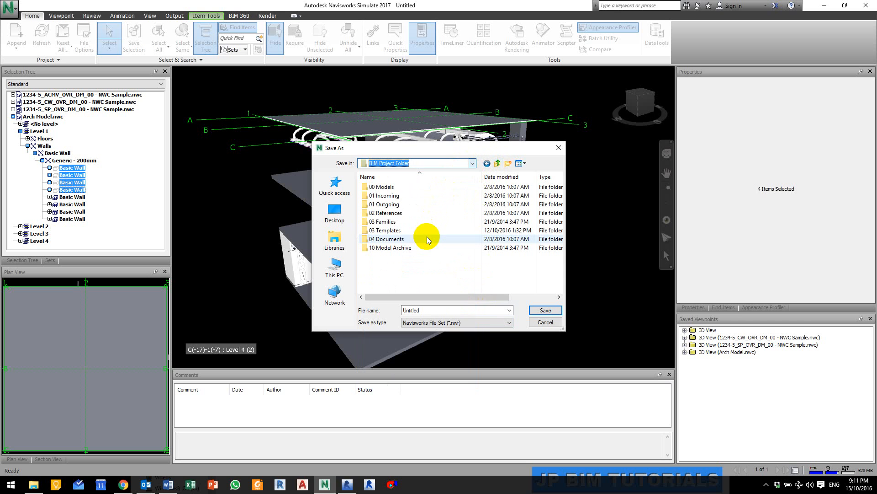
{"action": "double_click", "coordinate": [381, 187]}
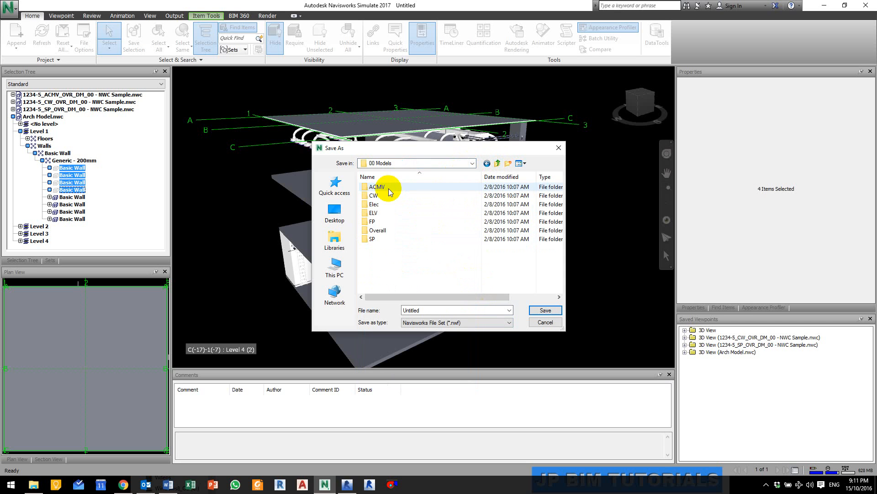
{"action": "double_click", "coordinate": [382, 231]}
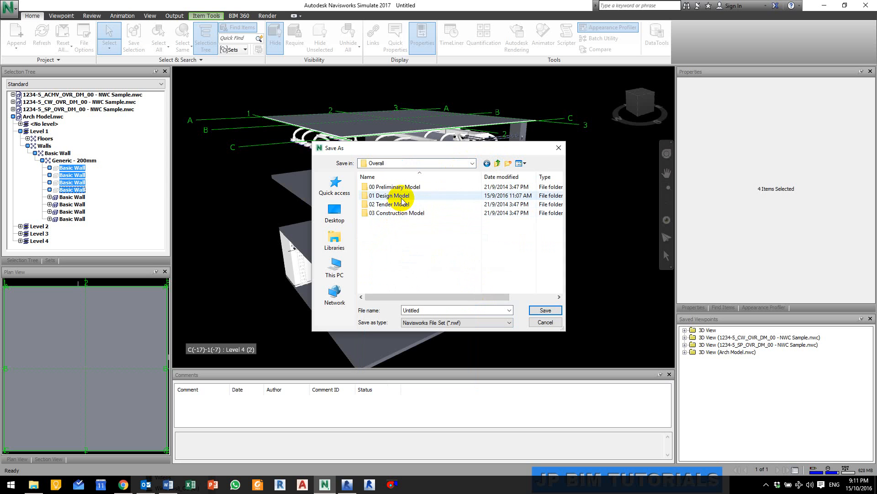
{"action": "double_click", "coordinate": [372, 195]}
{"action": "double_click", "coordinate": [387, 187]}
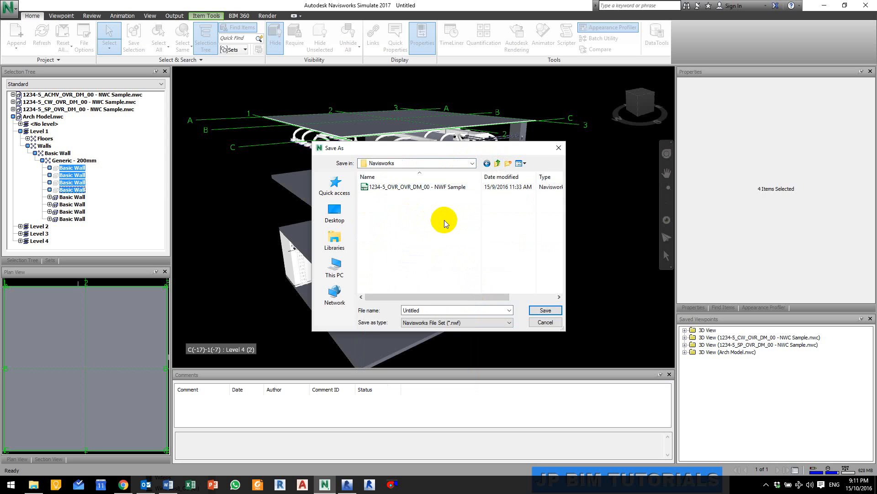
{"action": "left_click", "coordinate": [441, 190]}
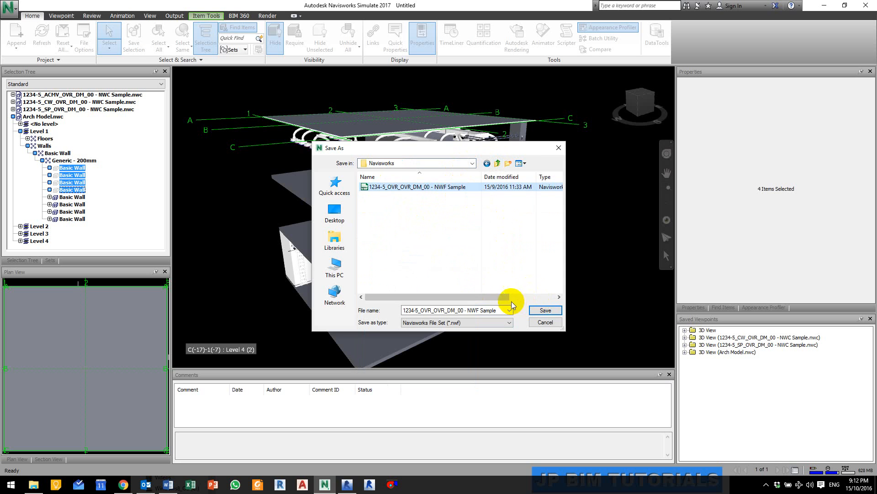
{"action": "left_click", "coordinate": [548, 311]}
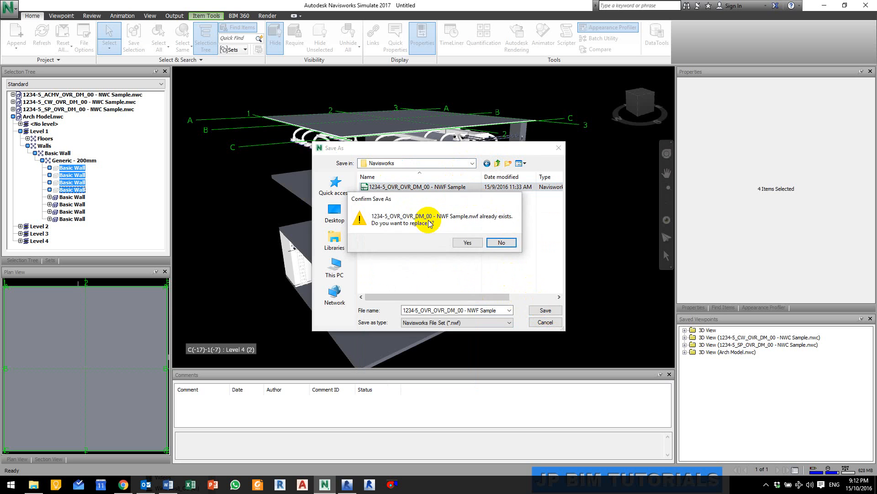
{"action": "left_click", "coordinate": [468, 243]}
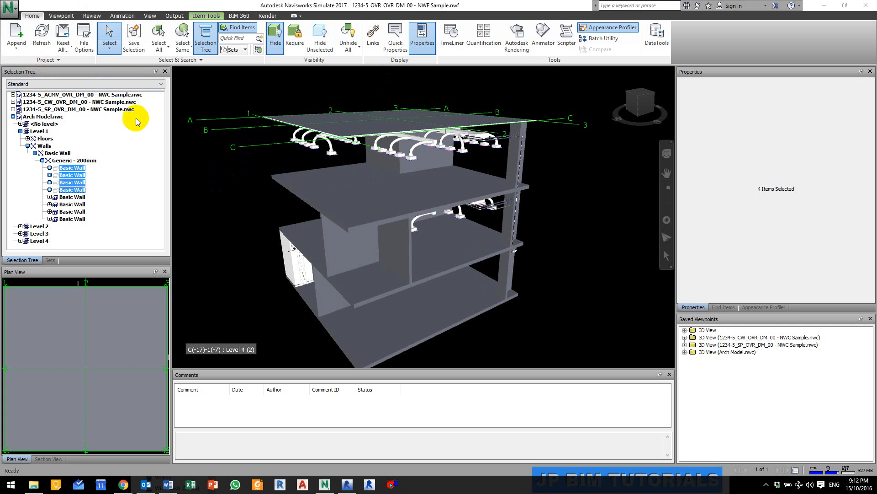
Step: Start saving a copy of the scene as Navisworks (*.nwd) in the BIM Project Folder > 01 Outgoing > Overall folder
{"action": "left_click", "coordinate": [9, 7]}
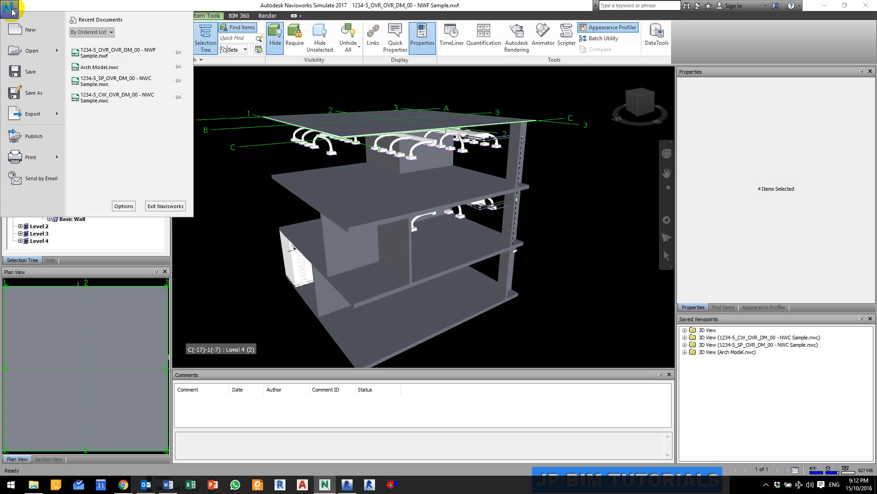
{"action": "left_click", "coordinate": [45, 93]}
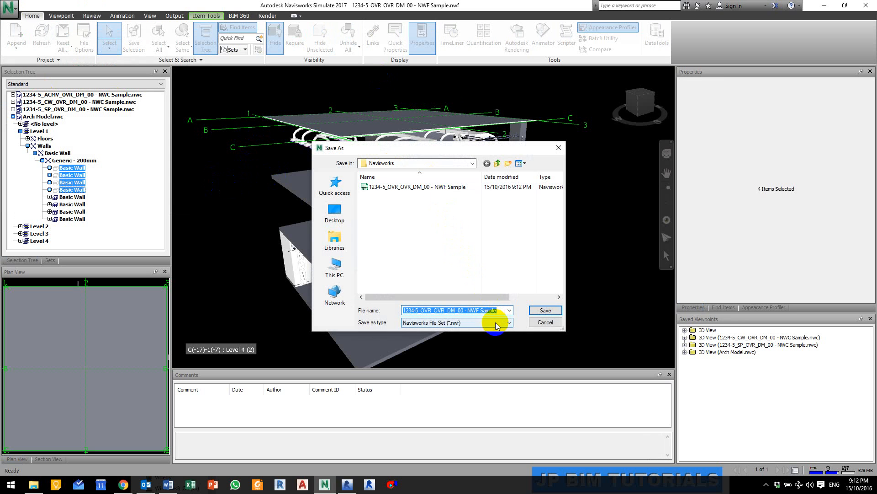
{"action": "left_click", "coordinate": [496, 323]}
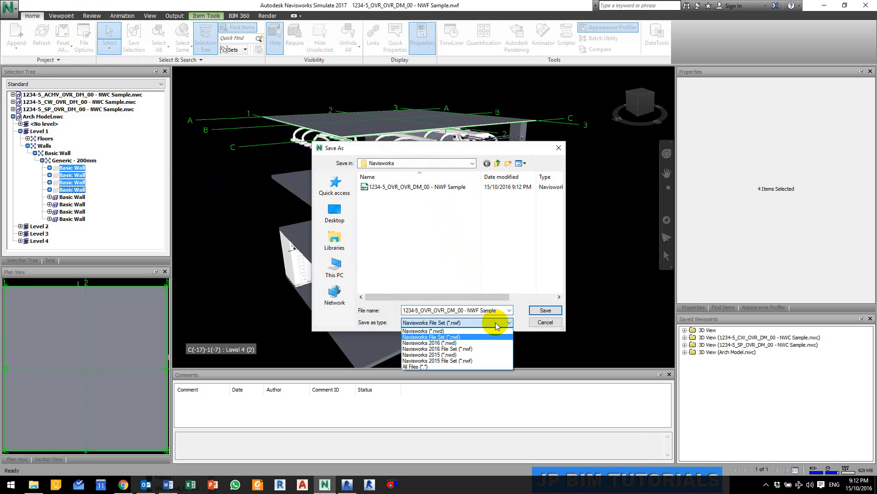
{"action": "left_click", "coordinate": [437, 331]}
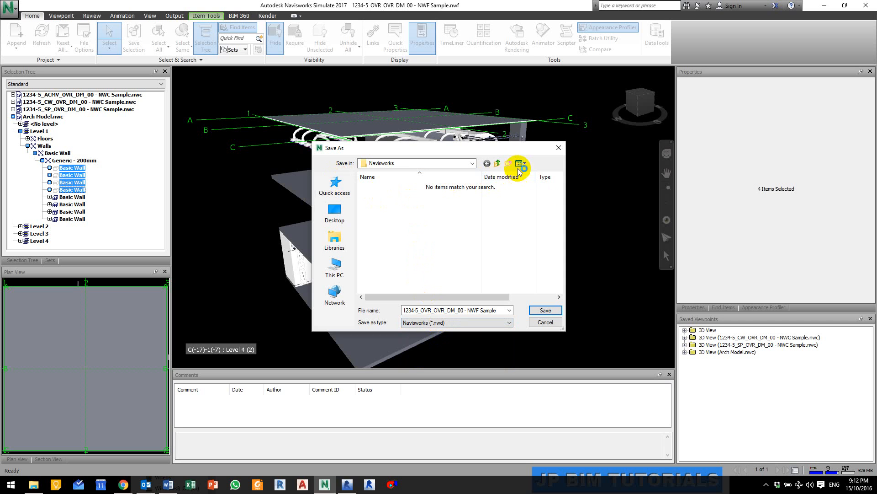
{"action": "left_click", "coordinate": [474, 163]}
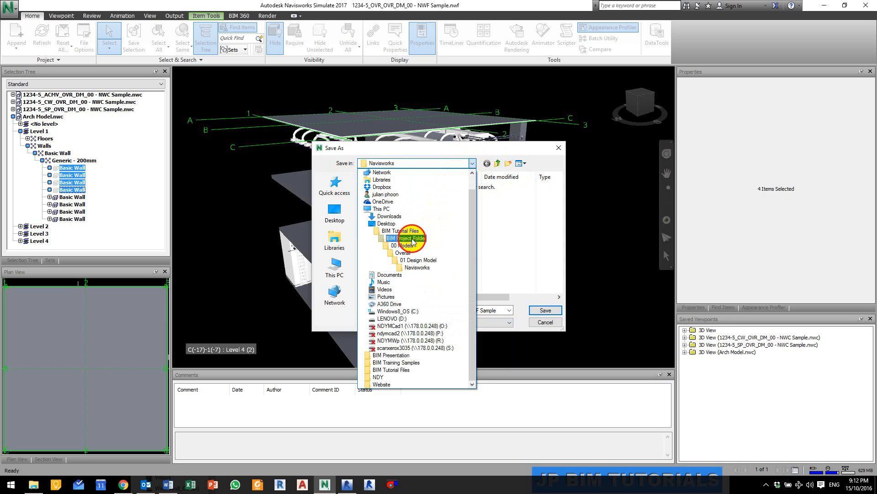
{"action": "left_click", "coordinate": [407, 238]}
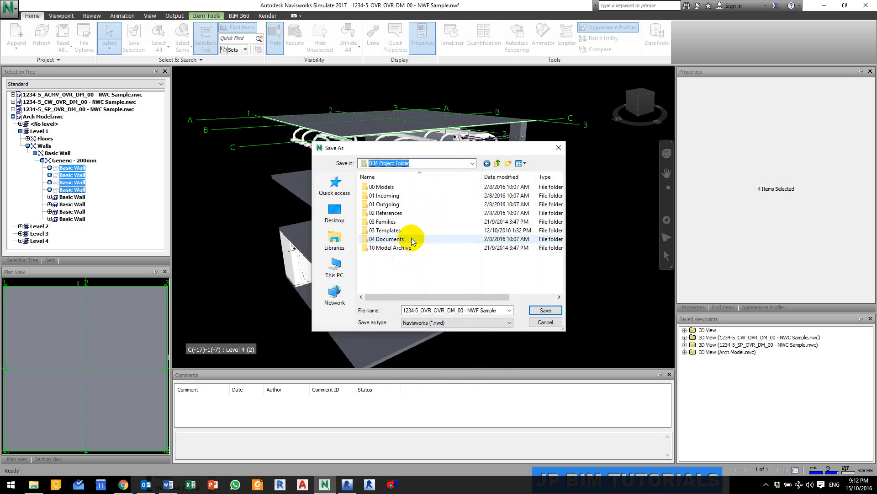
{"action": "double_click", "coordinate": [382, 204]}
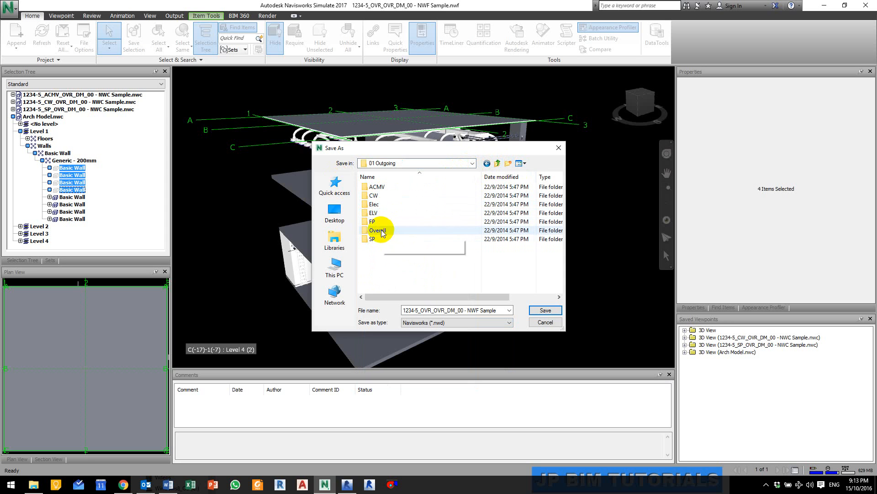
{"action": "double_click", "coordinate": [383, 229]}
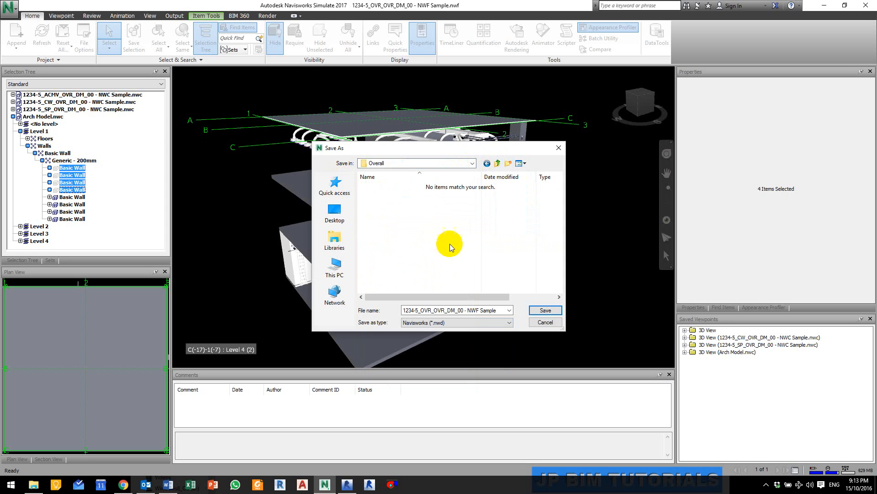
Step: Create a folder named 20161015 Overall NWD File inside Overall and open it as the save location
{"action": "left_click", "coordinate": [507, 165]}
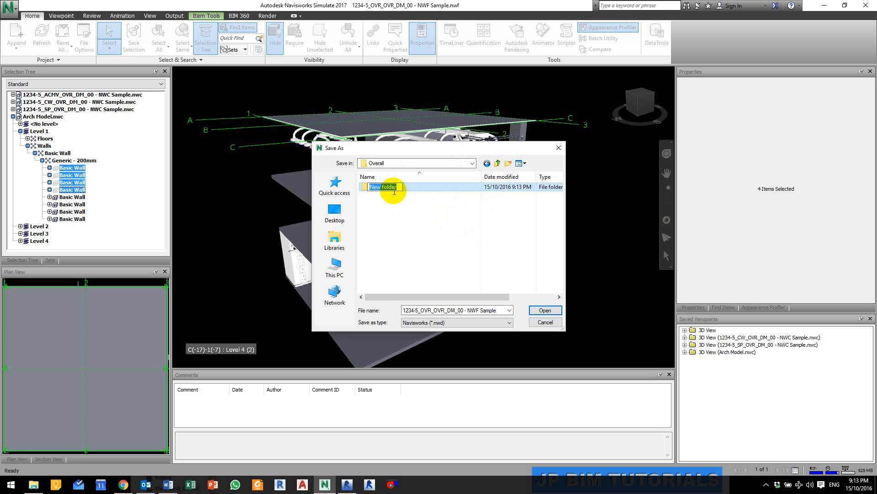
{"action": "type", "text": "20161015"}
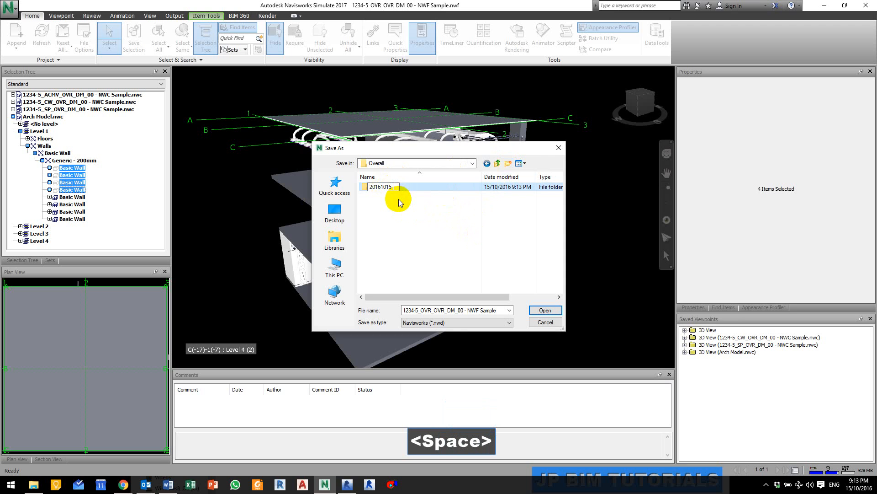
{"action": "type", "text": " Overall"}
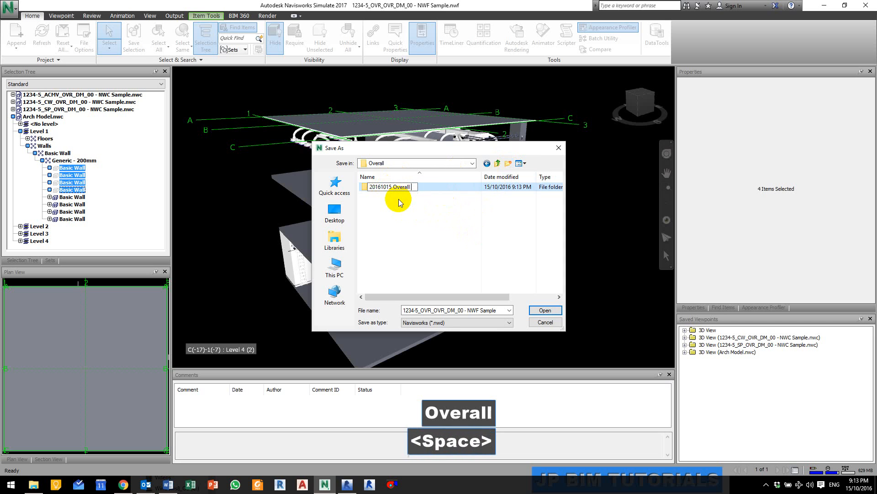
{"action": "type", "text": " NWD File"}
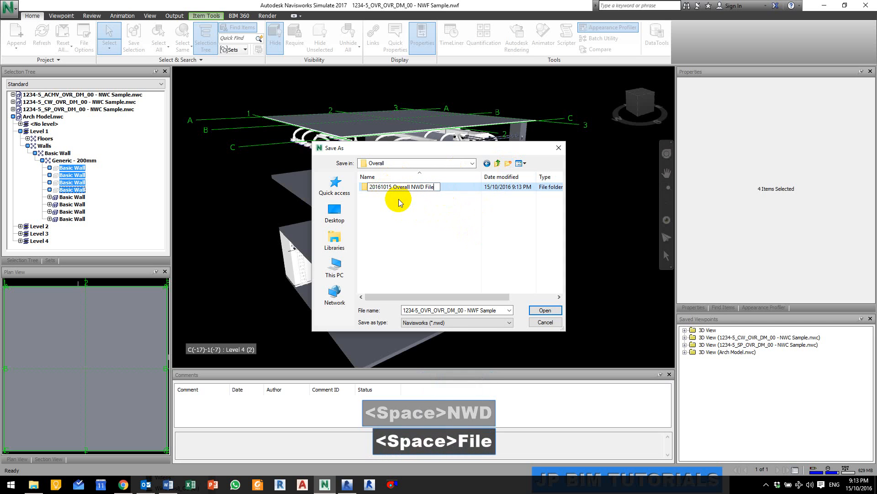
{"action": "key", "text": "Return"}
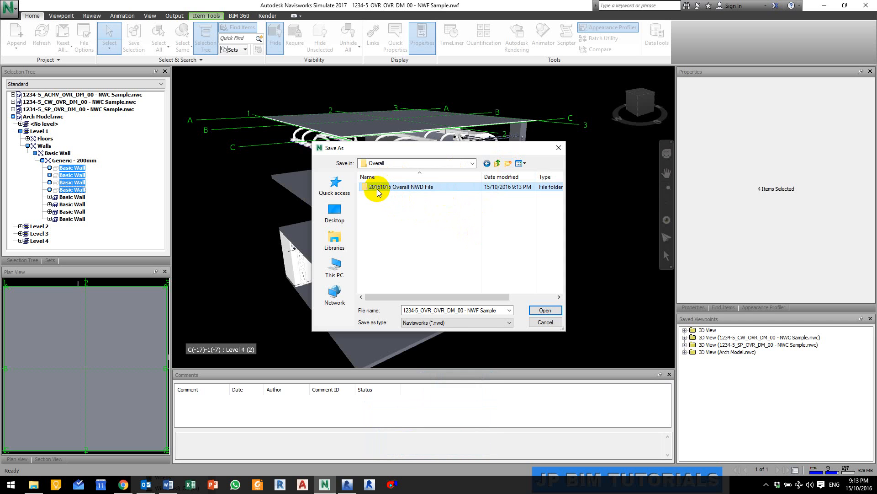
{"action": "double_click", "coordinate": [377, 188]}
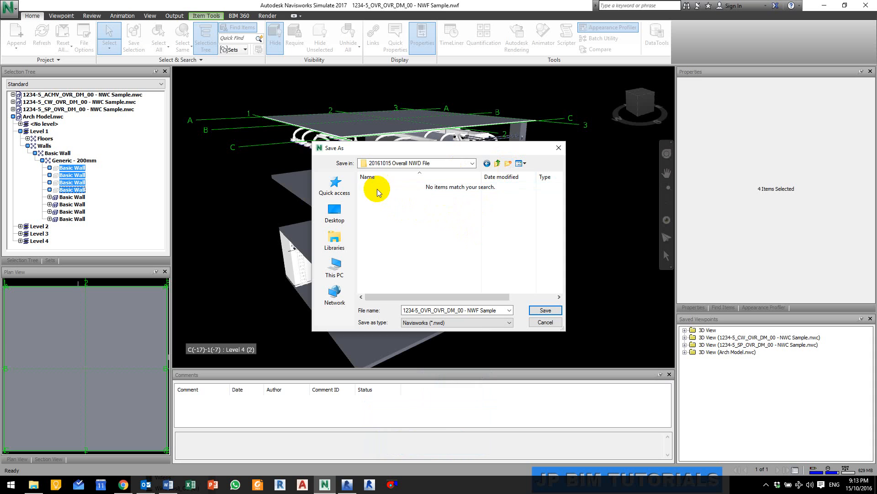
Step: Change NWF to NWD in the file name and save the scene as 1234-5_OVR_OVR_DM_00 - NWD Sample
{"action": "left_click", "coordinate": [475, 311]}
{"action": "double_click", "coordinate": [476, 311]}
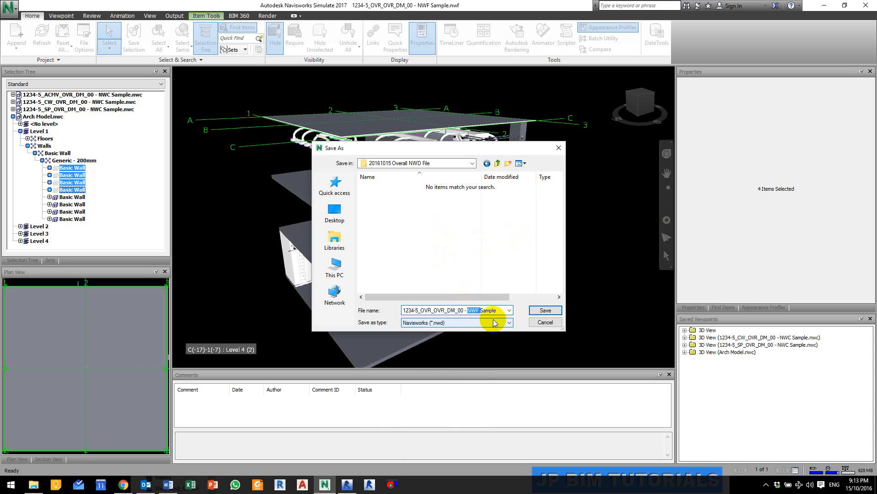
{"action": "type", "text": "NWD"}
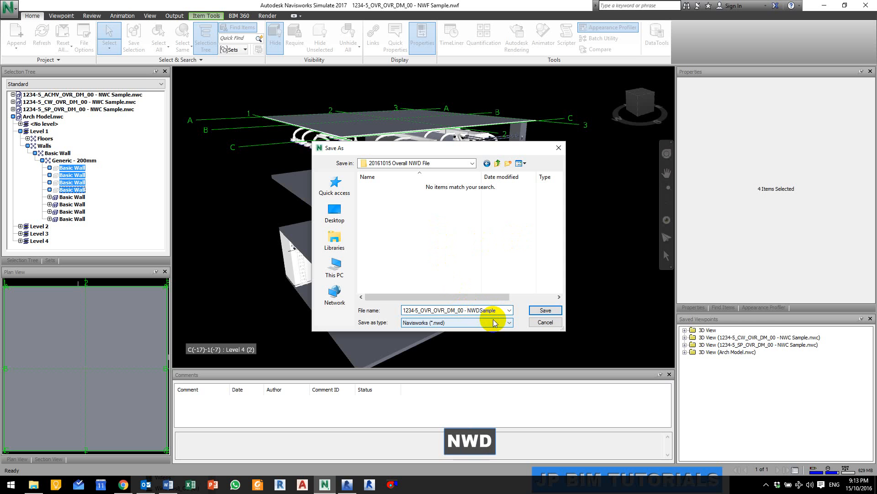
{"action": "left_click", "coordinate": [546, 311]}
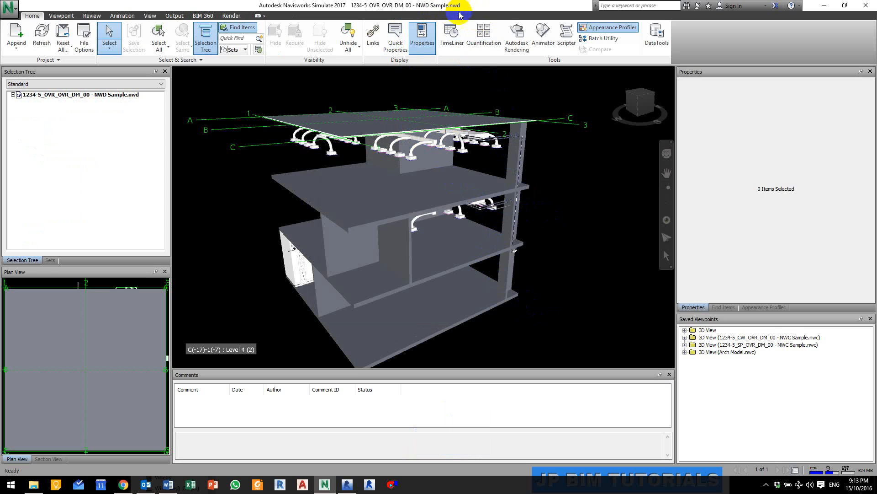
{"action": "middle_click_drag", "start_coordinate": [552, 151], "coordinate": [558, 202]}
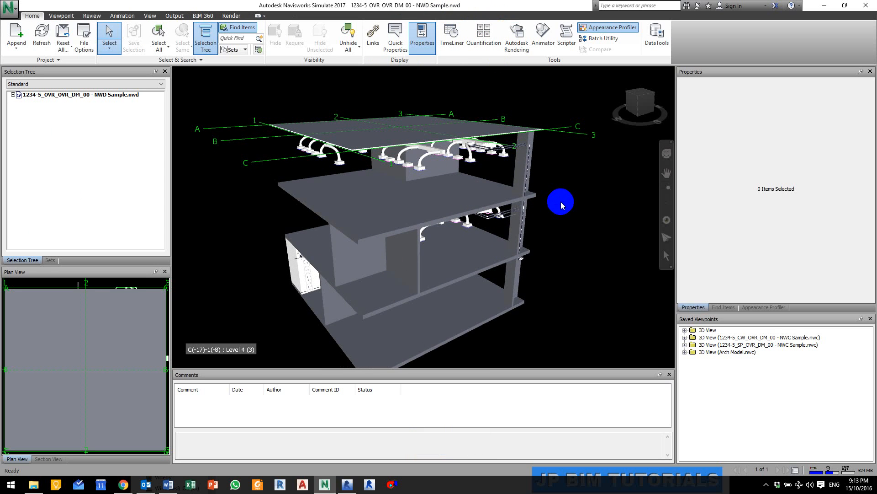